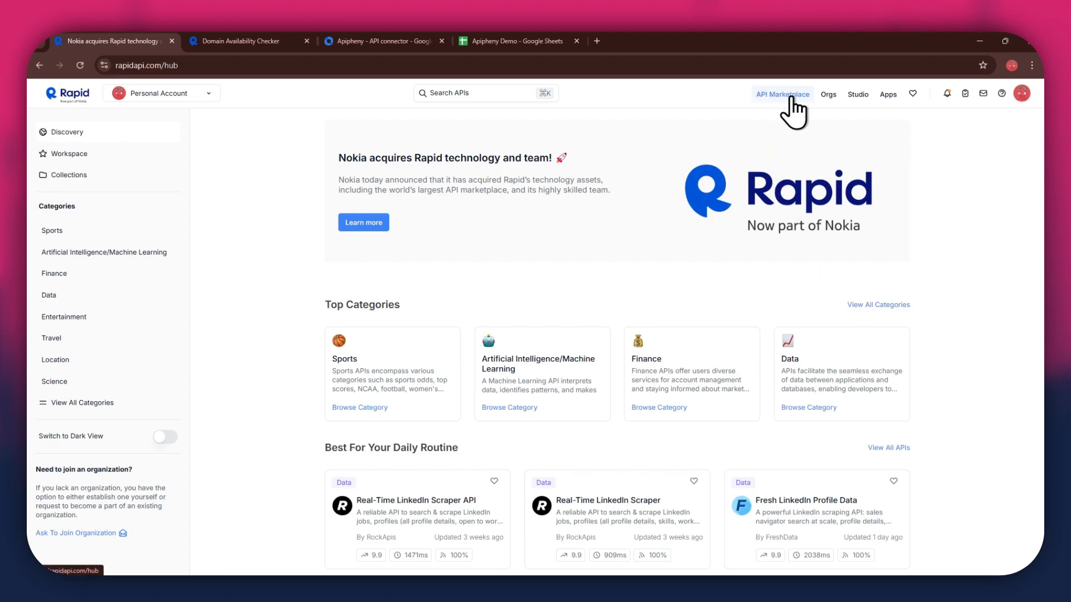
Search the API marketplace for "domain availablity" and browse the matching APIs
{"action": "scroll", "coordinate": [721, 310], "scroll_direction": "down", "scroll_amount": 4}
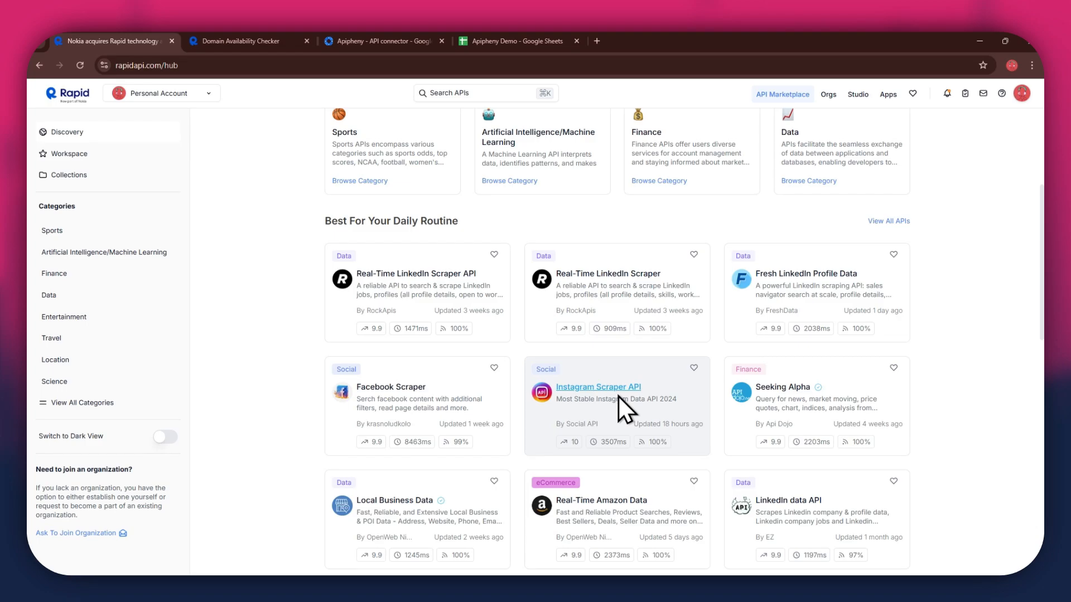
{"action": "scroll", "coordinate": [618, 396], "scroll_direction": "up", "scroll_amount": 4}
{"action": "left_click", "coordinate": [481, 92]}
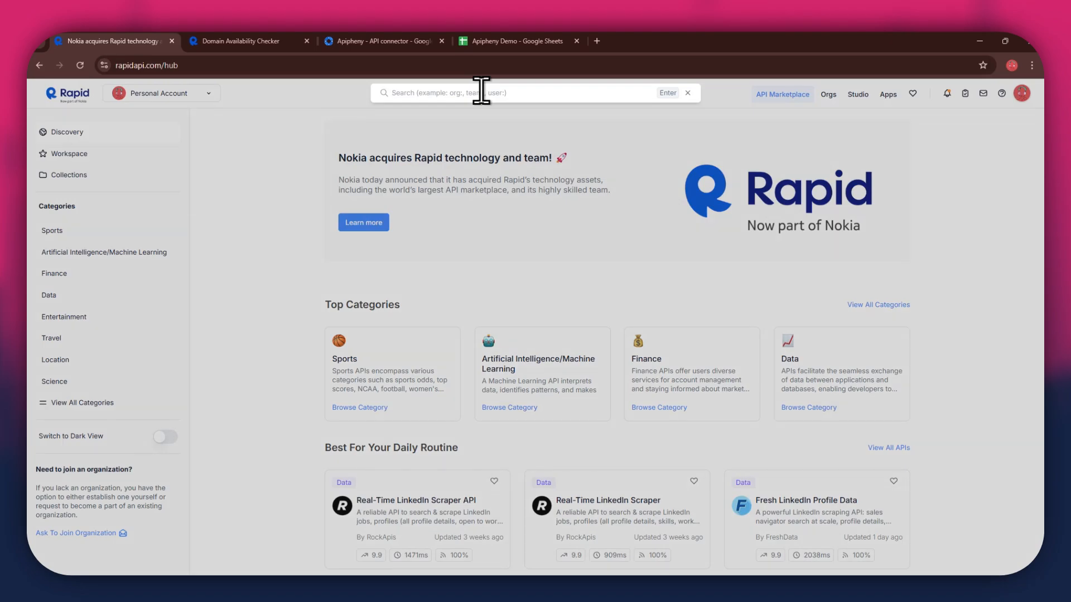
{"action": "type", "text": "domain availability"}
{"action": "key", "text": "Return"}
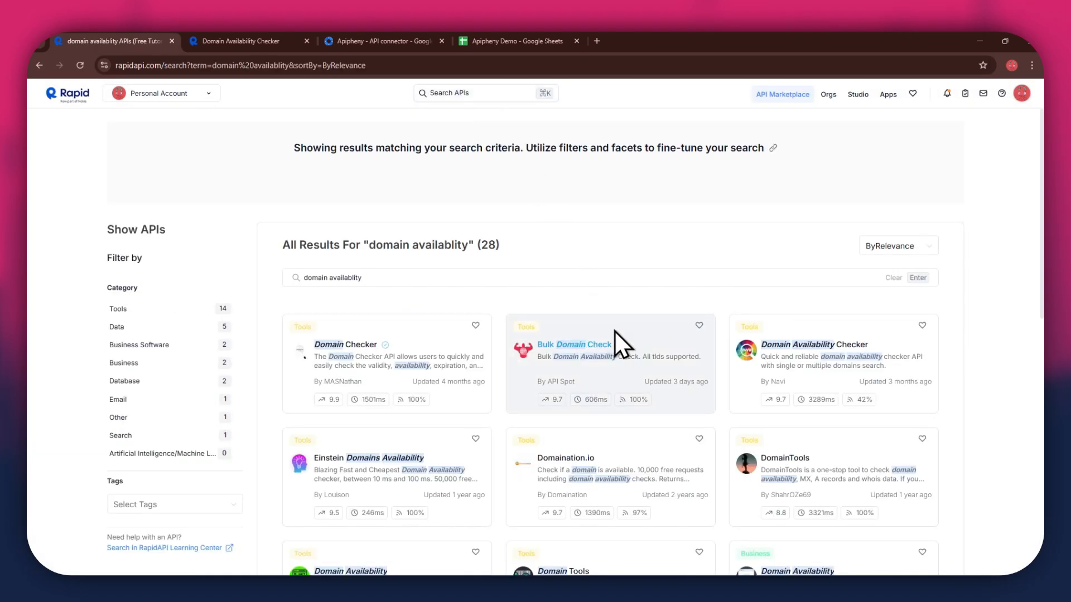
{"action": "scroll", "coordinate": [614, 331], "scroll_direction": "down", "scroll_amount": 5}
{"action": "scroll", "coordinate": [615, 332], "scroll_direction": "up", "scroll_amount": 2}
{"action": "scroll", "coordinate": [615, 332], "scroll_direction": "up", "scroll_amount": 1}
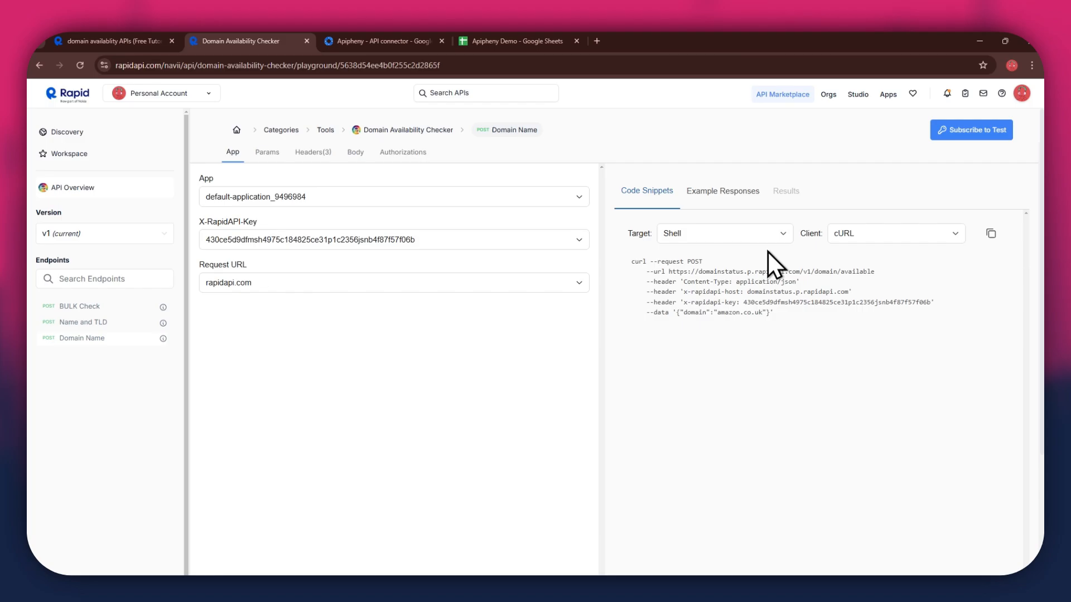
Subscribe to the free Basic plan of the Domain Availability Checker API and open its Domain Name endpoint
{"action": "left_click", "coordinate": [943, 134]}
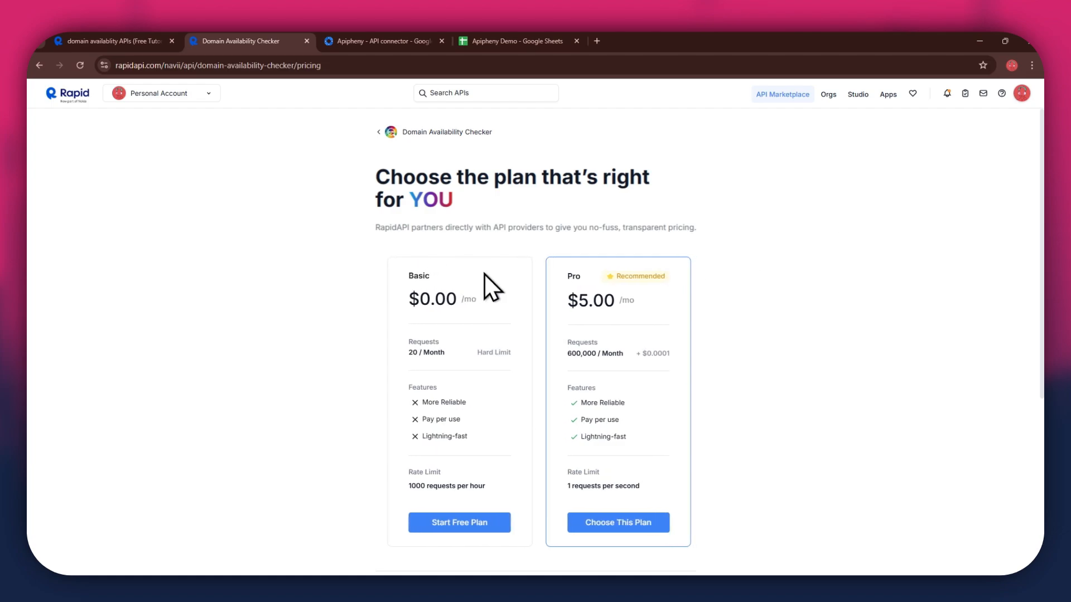
{"action": "left_click_drag", "start_coordinate": [565, 276], "coordinate": [731, 276]}
{"action": "left_click", "coordinate": [744, 275]}
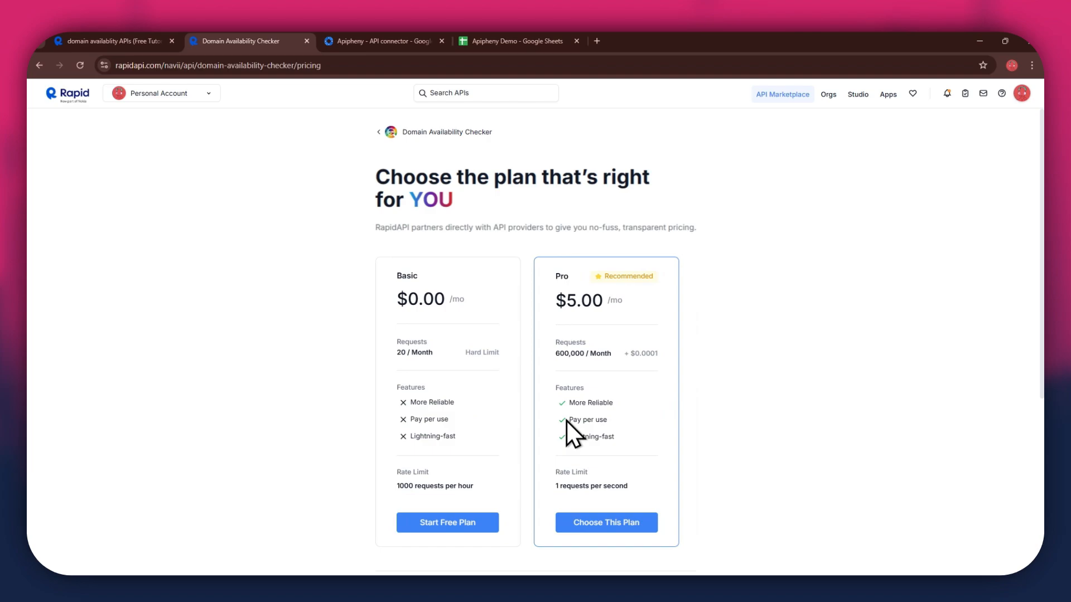
{"action": "left_click", "coordinate": [441, 523]}
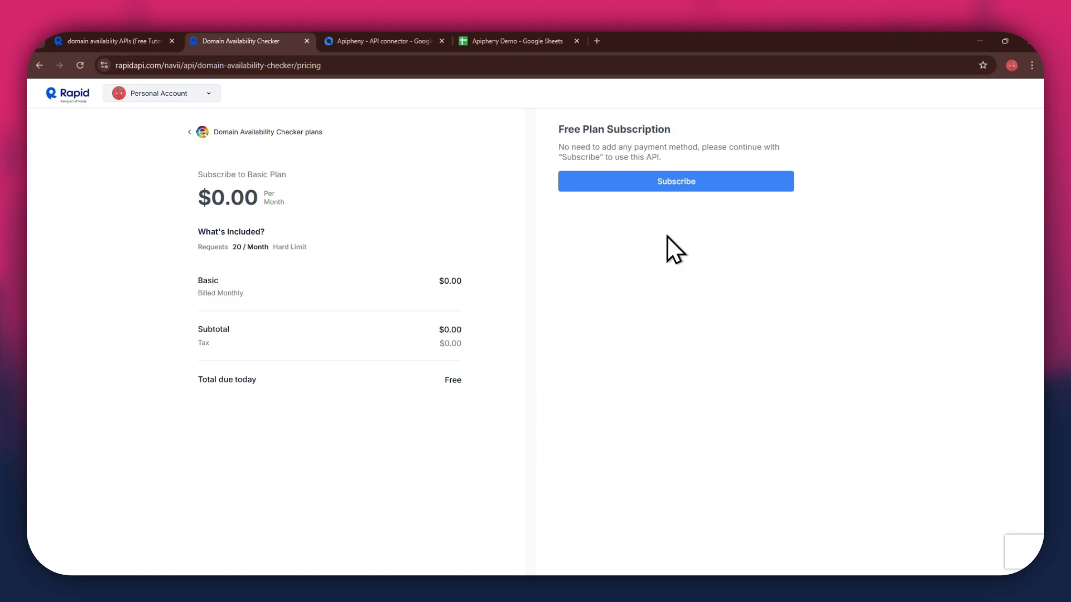
{"action": "left_click", "coordinate": [687, 187]}
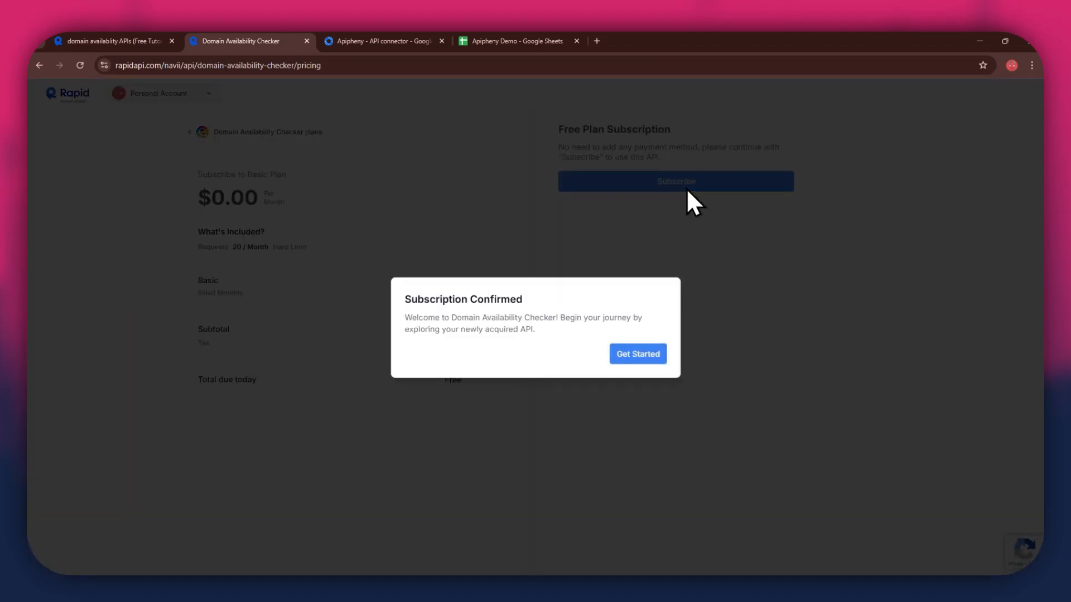
{"action": "left_click", "coordinate": [644, 361]}
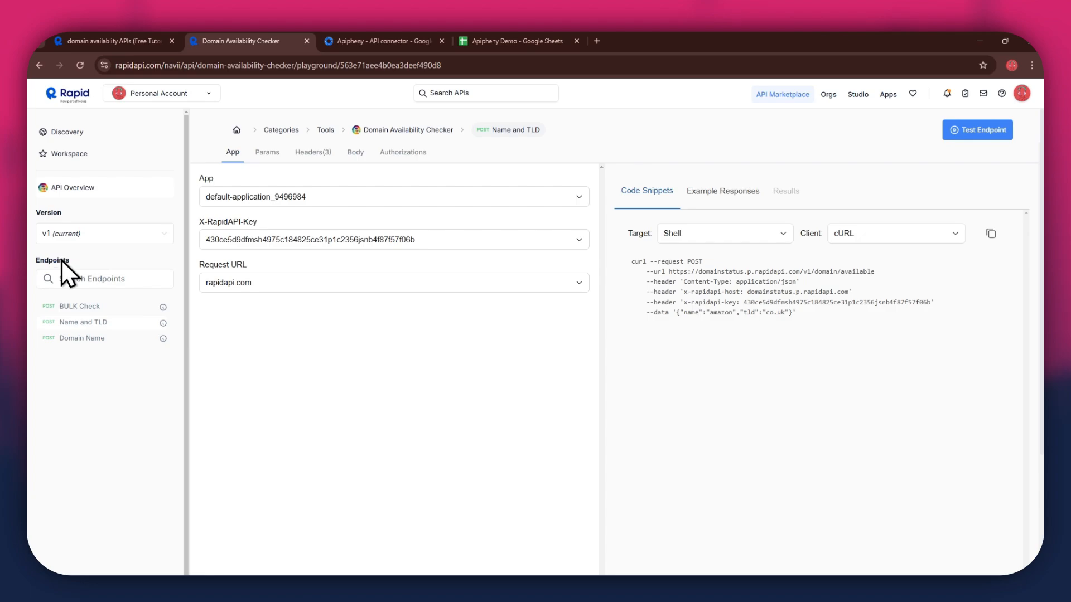
{"action": "left_click", "coordinate": [96, 341]}
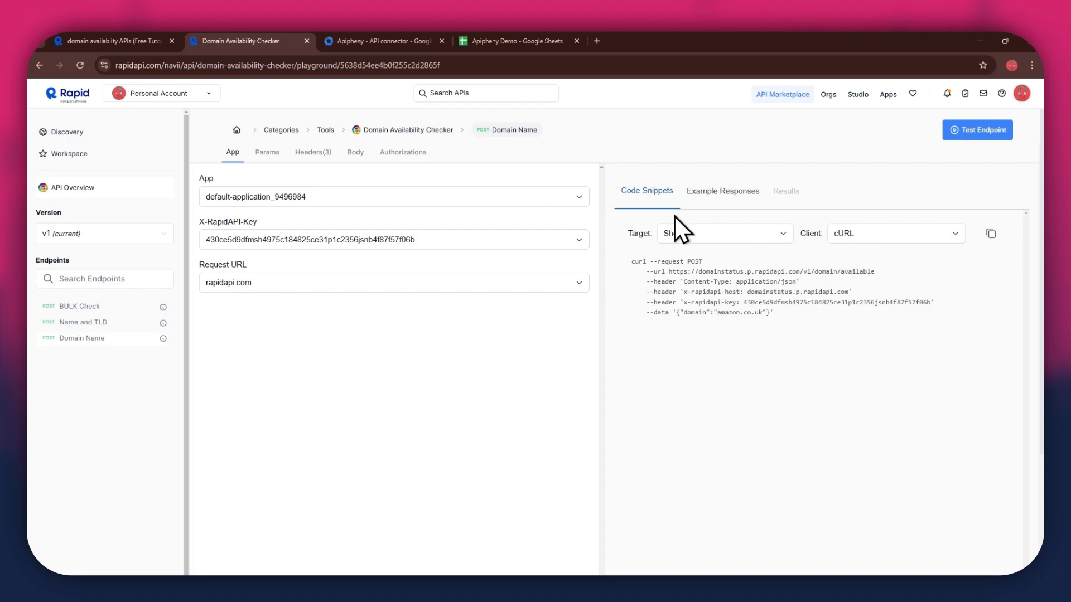
Switch to the Apipheny Demo spreadsheet in Google Sheets and open Apipheny's Import API tool
{"action": "left_click", "coordinate": [337, 40]}
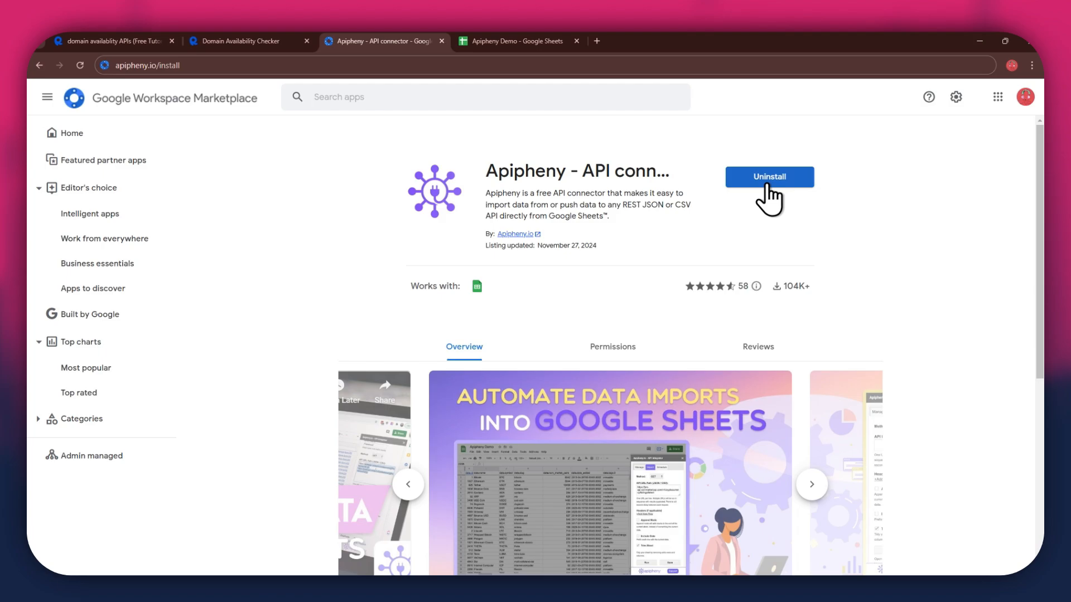
{"action": "left_click", "coordinate": [486, 44]}
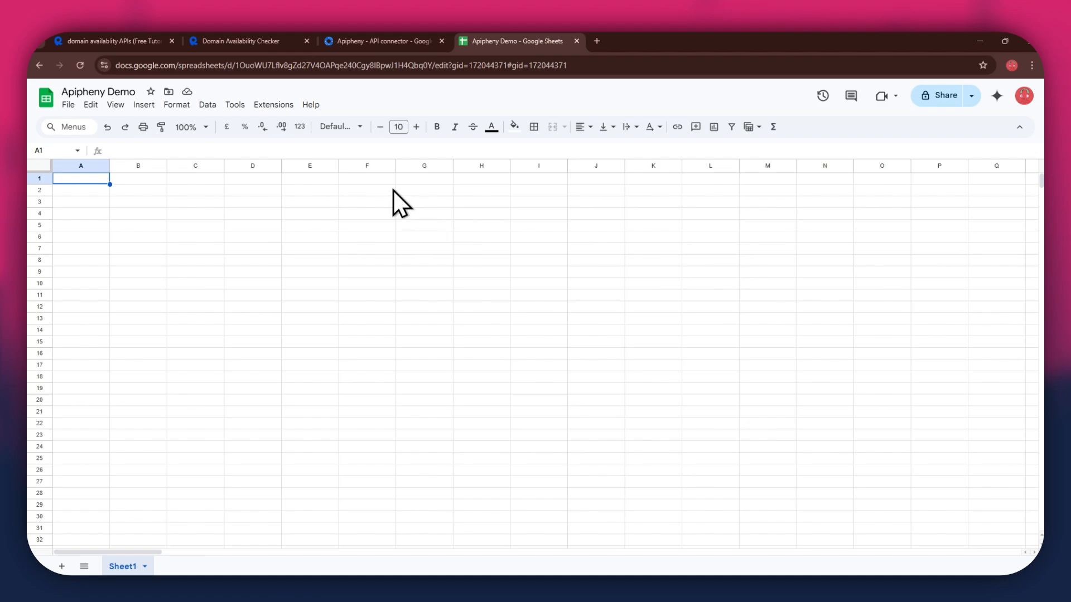
{"action": "left_click", "coordinate": [274, 104]}
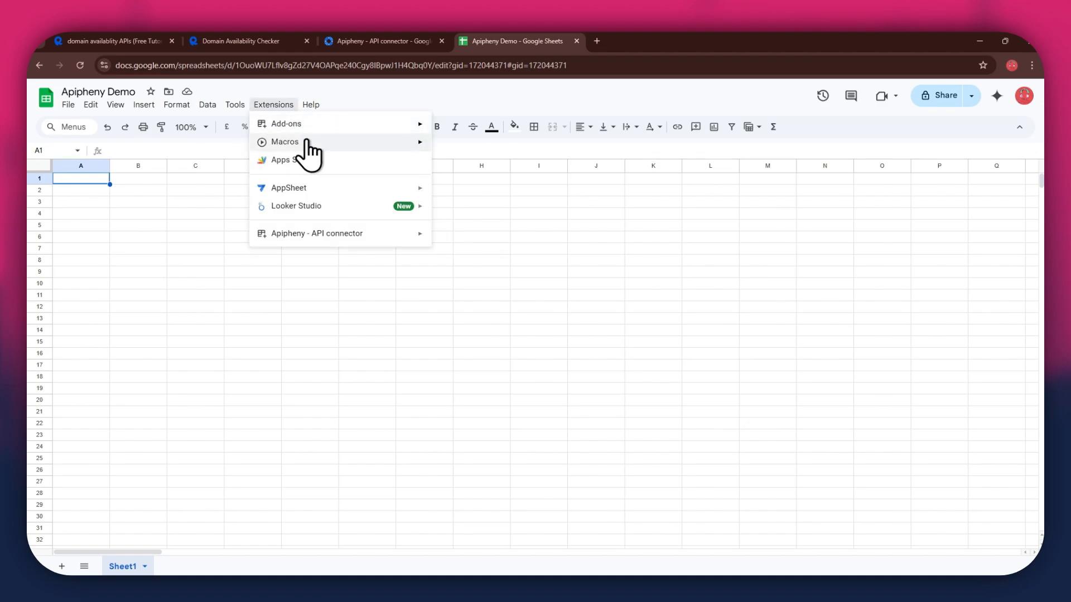
{"action": "mouse_move", "coordinate": [368, 234]}
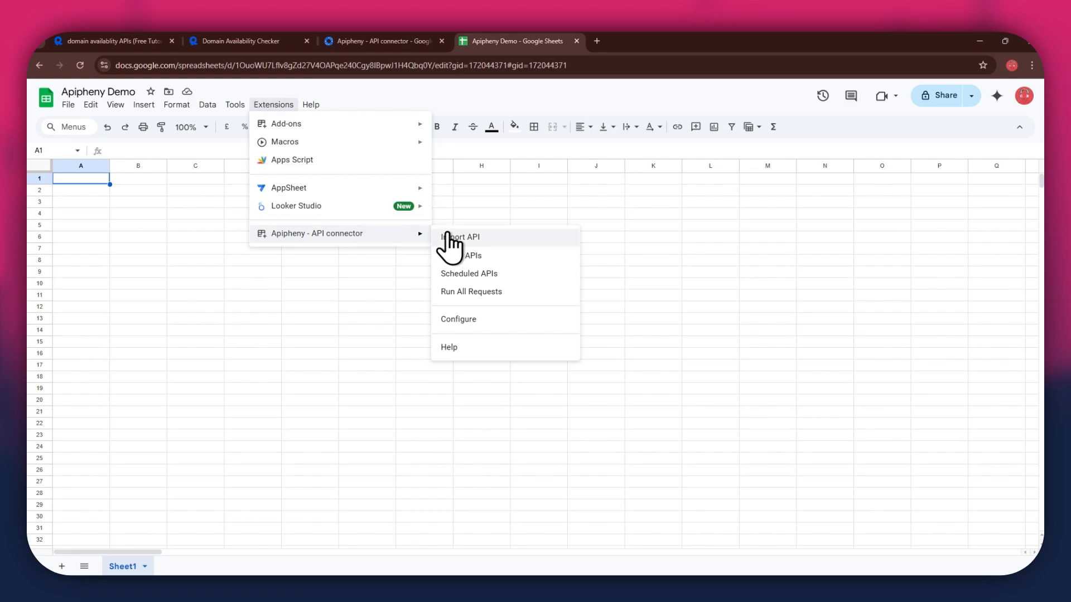
{"action": "left_click", "coordinate": [523, 239]}
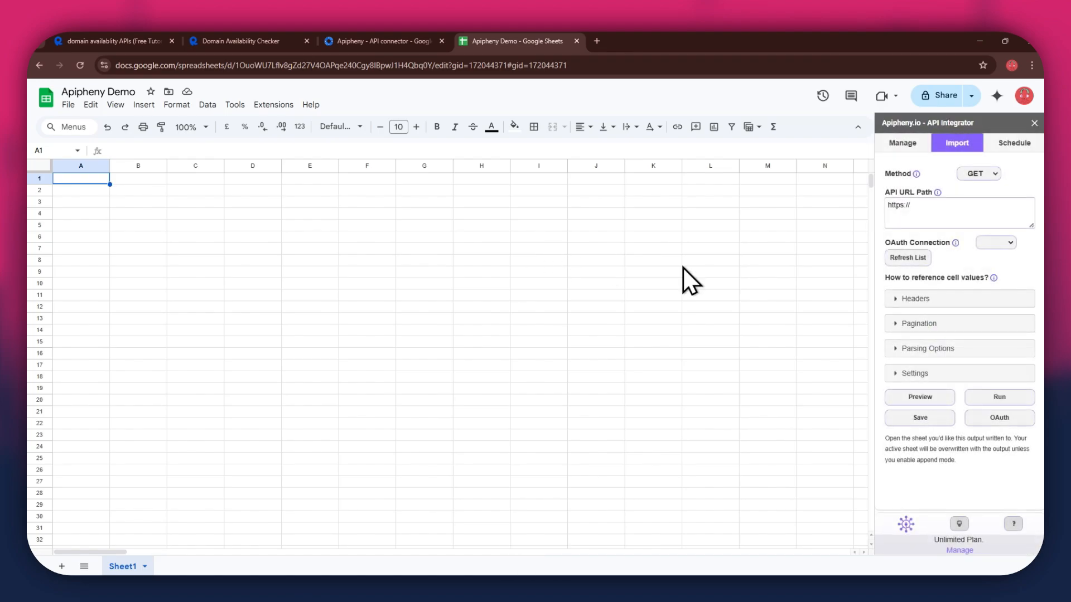
{"action": "left_click", "coordinate": [970, 211]}
{"action": "left_click", "coordinate": [253, 35]}
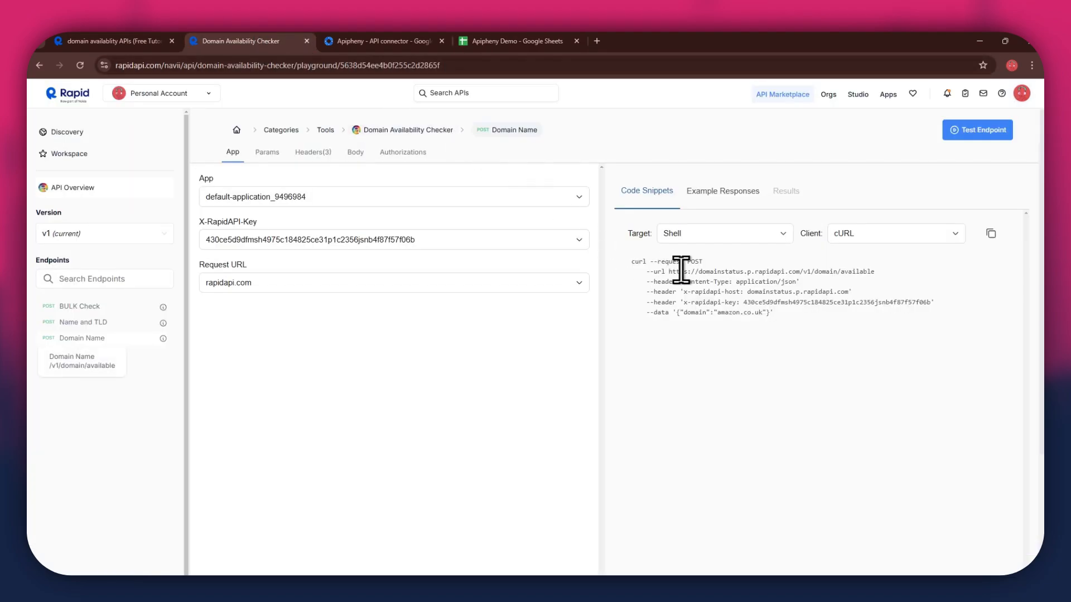
{"action": "left_click_drag", "start_coordinate": [670, 271], "coordinate": [852, 273]}
{"action": "key", "text": "ctrl+c"}
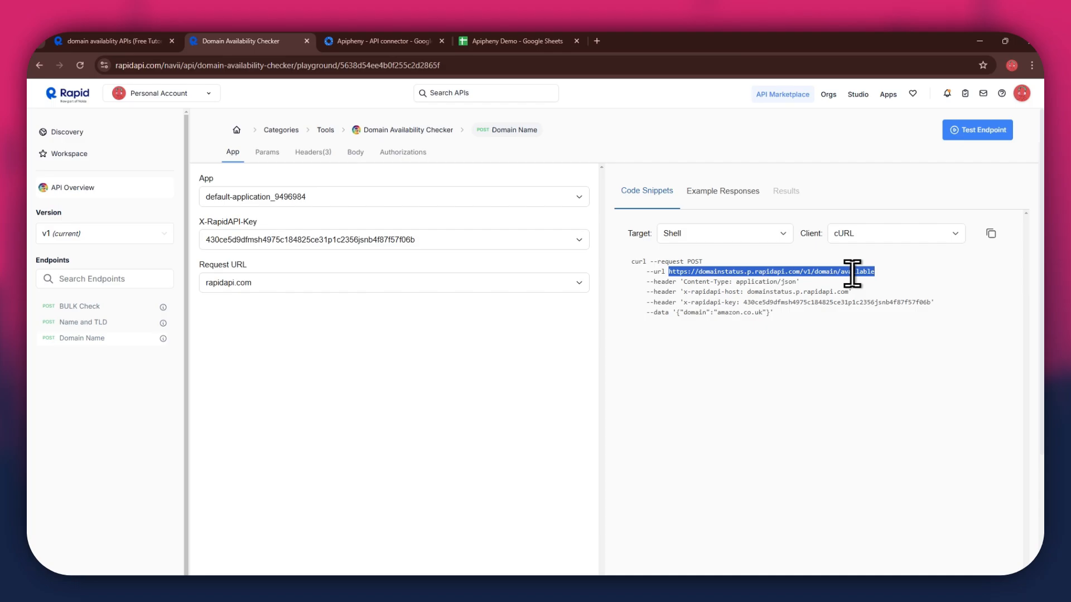
{"action": "left_click", "coordinate": [528, 34]}
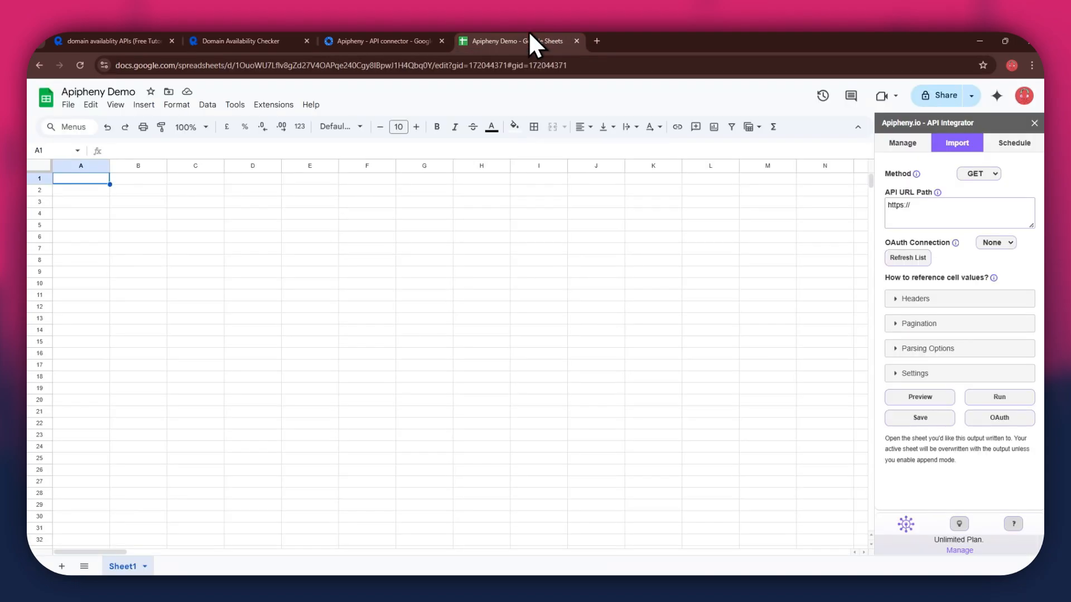
{"action": "left_click", "coordinate": [930, 209]}
{"action": "key", "text": "ctrl+a"}
{"action": "key", "text": "ctrl+v"}
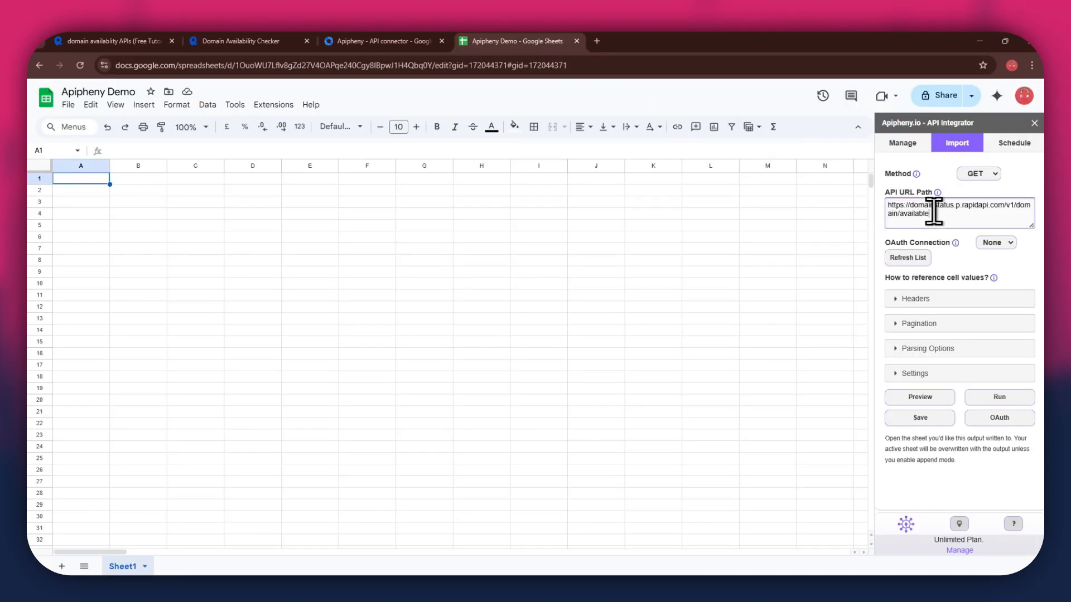
Add three empty header rows to the Apipheny import request
{"action": "left_click", "coordinate": [898, 299]}
{"action": "left_click", "coordinate": [903, 326]}
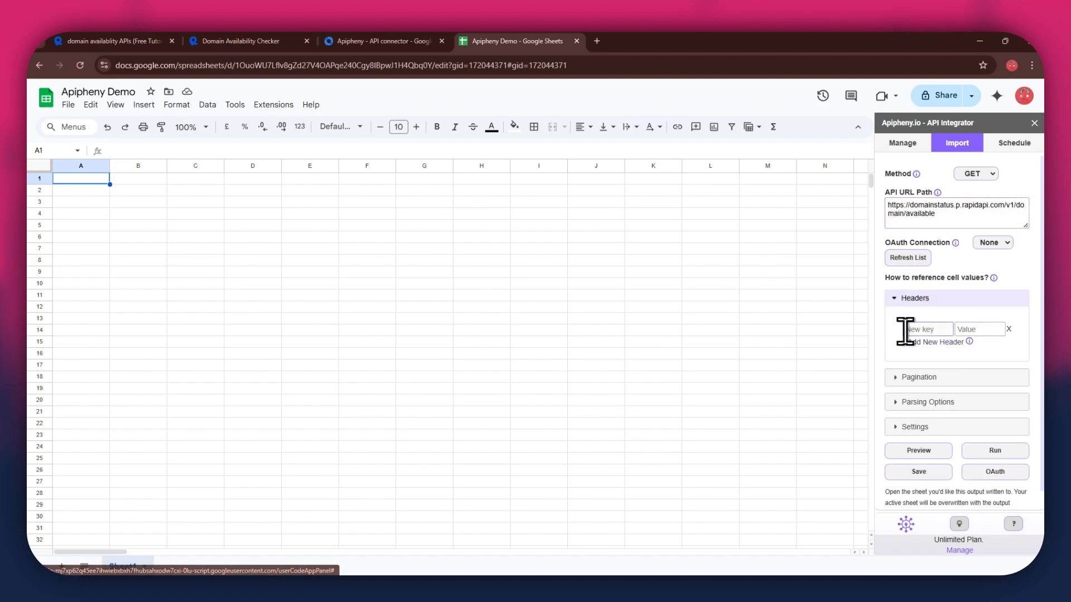
{"action": "left_click", "coordinate": [906, 342]}
{"action": "left_click", "coordinate": [913, 357]}
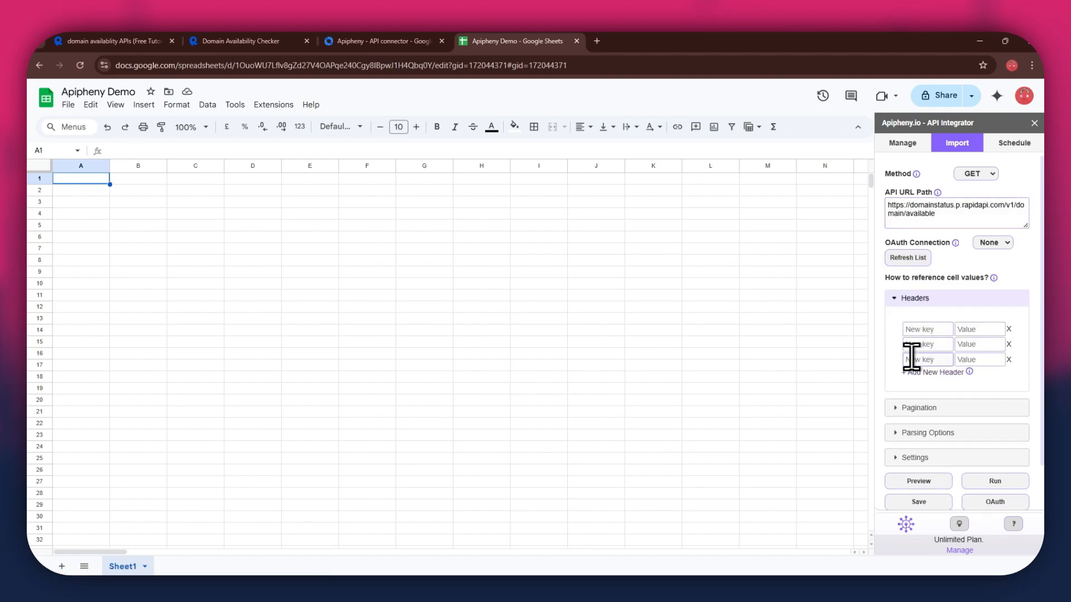
Copy the Content-Type header with the value application/json from the RapidAPI snippet into the first header row
{"action": "left_click", "coordinate": [228, 42]}
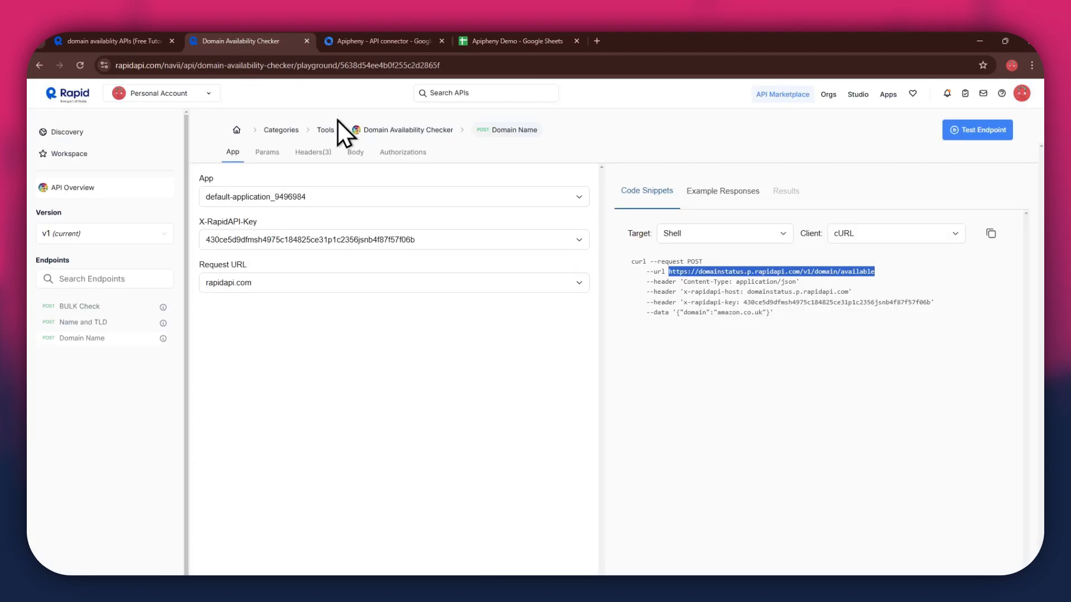
{"action": "left_click_drag", "start_coordinate": [684, 282], "coordinate": [720, 281]}
{"action": "key", "text": "ctrl+c"}
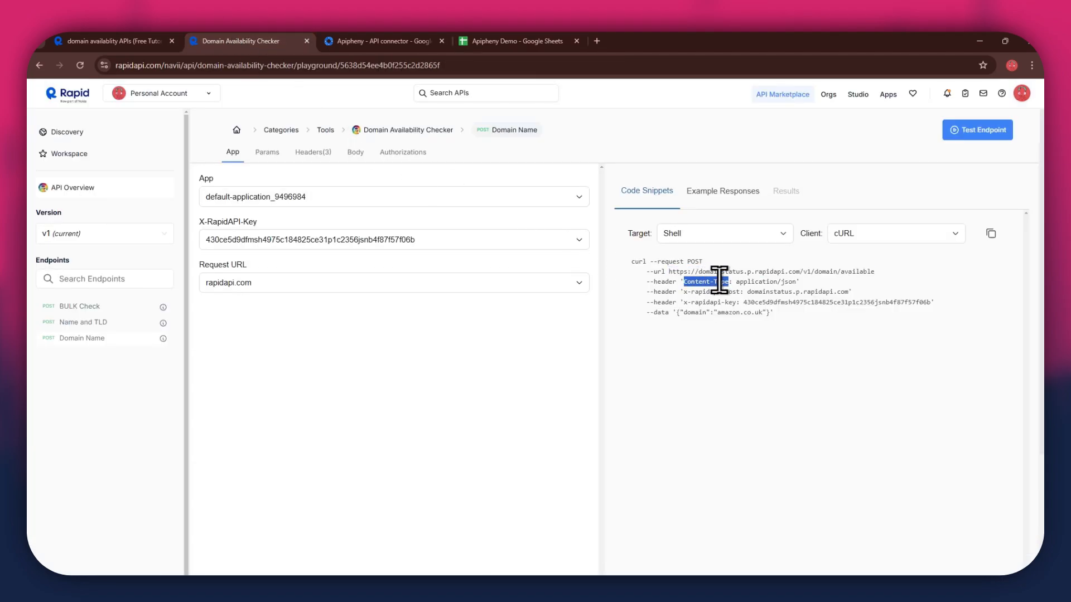
{"action": "left_click", "coordinate": [524, 41]}
{"action": "left_click", "coordinate": [925, 328]}
{"action": "key", "text": "ctrl+v"}
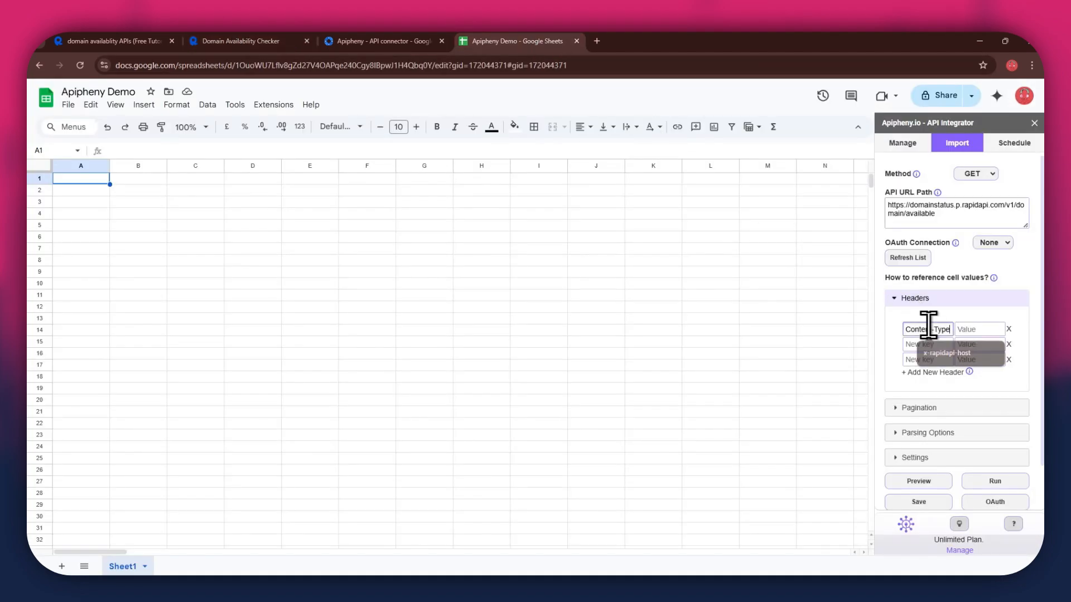
{"action": "left_click", "coordinate": [962, 331]}
{"action": "left_click", "coordinate": [270, 45]}
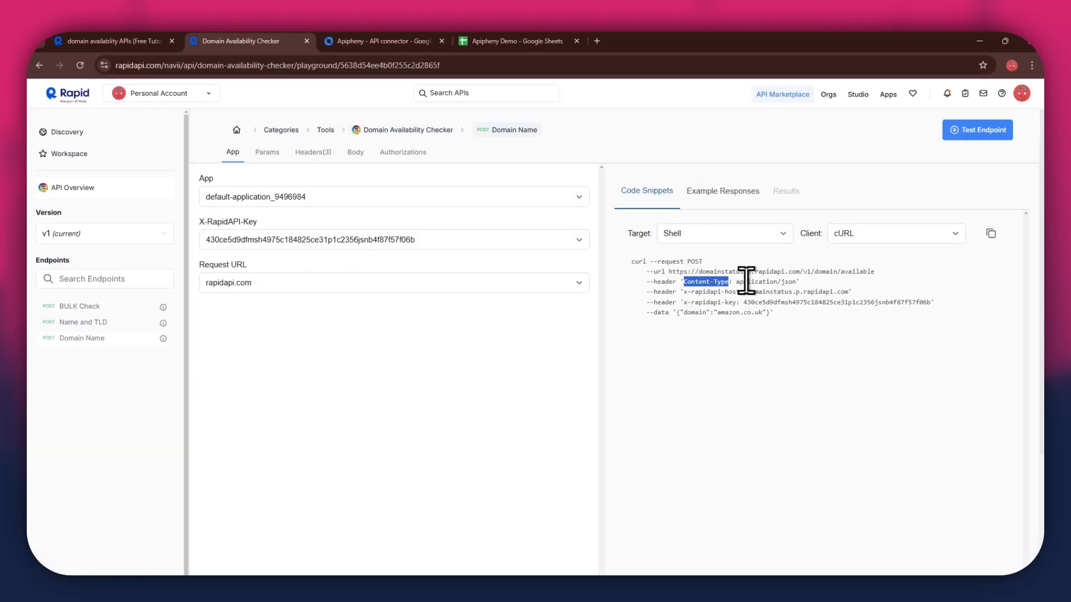
{"action": "left_click_drag", "start_coordinate": [736, 281], "coordinate": [780, 282]}
{"action": "key", "text": "ctrl+c"}
{"action": "left_click", "coordinate": [524, 41]}
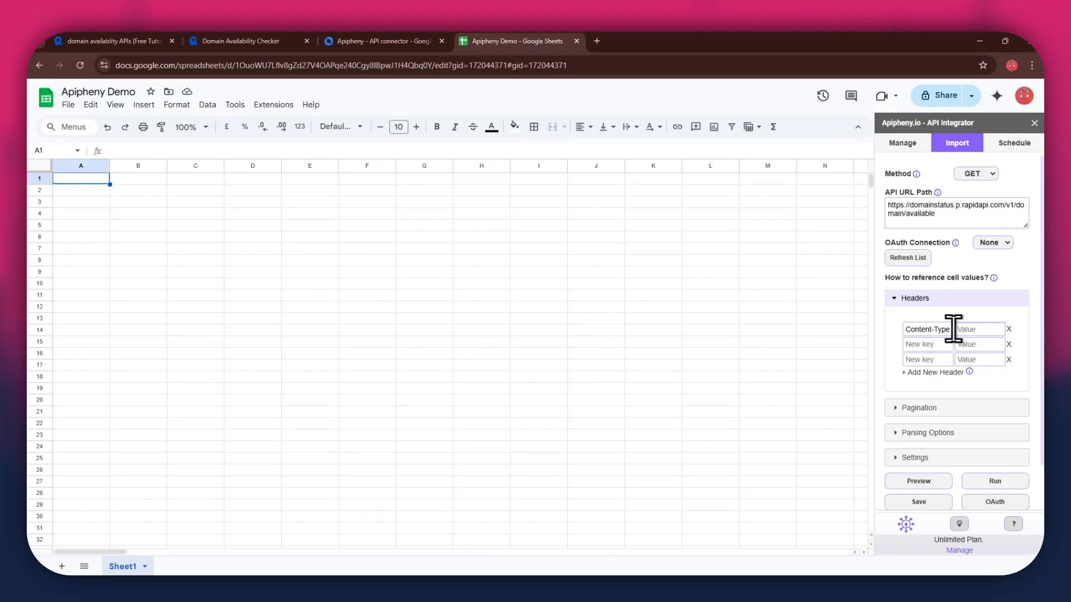
{"action": "left_click", "coordinate": [954, 329]}
{"action": "key", "text": "ctrl+v"}
Copy the x-rapidapi-host header with the value domainstatus.p.rapidapi.com from the RapidAPI snippet into the second header row
{"action": "key", "text": "Tab"}
{"action": "left_click", "coordinate": [278, 40]}
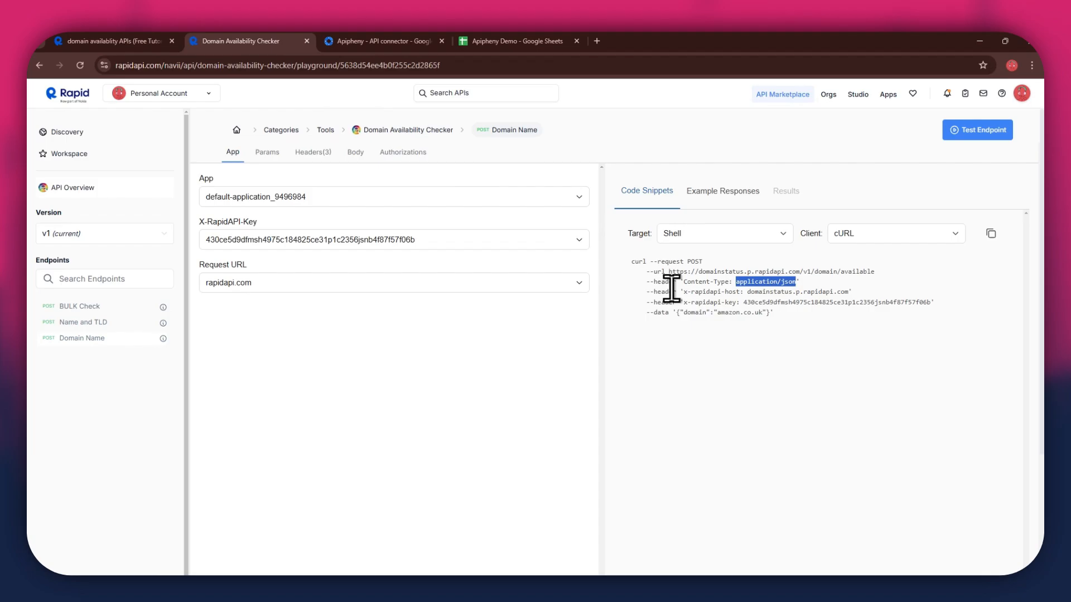
{"action": "left_click_drag", "start_coordinate": [681, 292], "coordinate": [840, 293]}
{"action": "left_click", "coordinate": [525, 41]}
{"action": "key", "text": "ctrl+v"}
{"action": "left_click", "coordinate": [975, 345]}
{"action": "left_click", "coordinate": [262, 40]}
{"action": "key", "text": "ctrl+c"}
{"action": "left_click", "coordinate": [524, 41]}
{"action": "key", "text": "ctrl+v"}
Copy the x-rapidapi-key header name and the API key from the RapidAPI snippet into the third header row
{"action": "left_click", "coordinate": [935, 360]}
{"action": "left_click", "coordinate": [251, 41]}
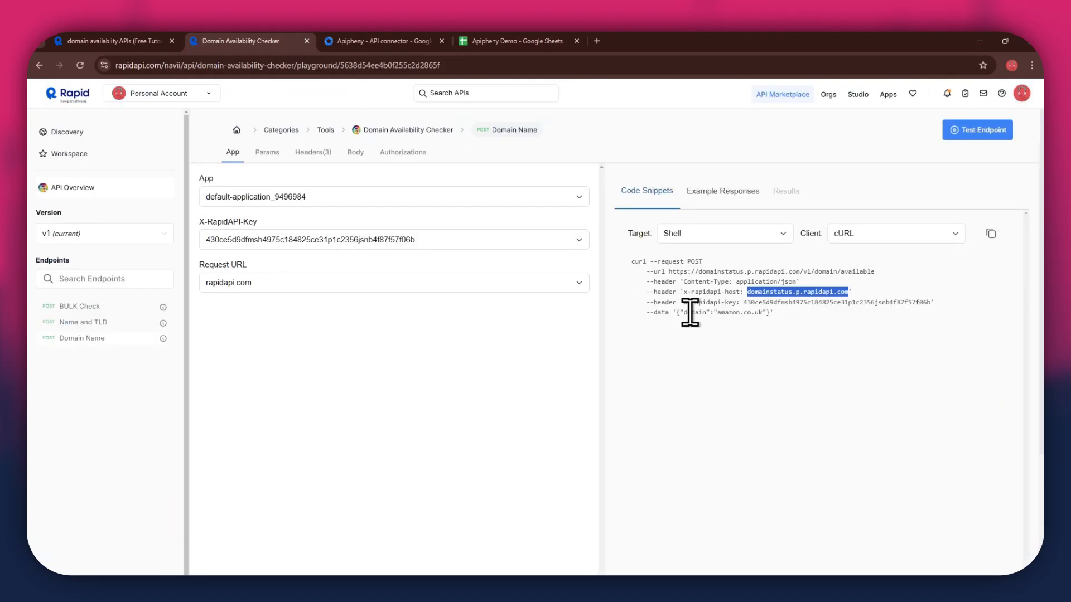
{"action": "double_click", "coordinate": [698, 303]}
{"action": "left_click", "coordinate": [688, 304]}
{"action": "left_click_drag", "start_coordinate": [684, 303], "coordinate": [736, 303]}
{"action": "key", "text": "ctrl+c"}
{"action": "left_click", "coordinate": [525, 41]}
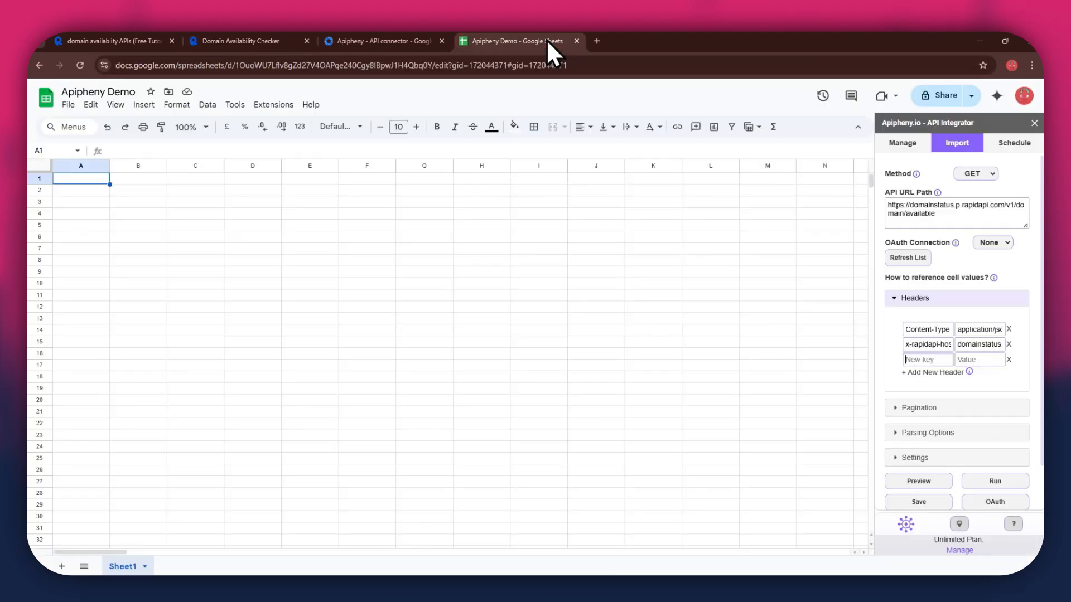
{"action": "key", "text": "ctrl+v"}
{"action": "left_click", "coordinate": [975, 359]}
{"action": "left_click", "coordinate": [277, 41]}
{"action": "double_click", "coordinate": [801, 302]}
{"action": "key", "text": "ctrl+c"}
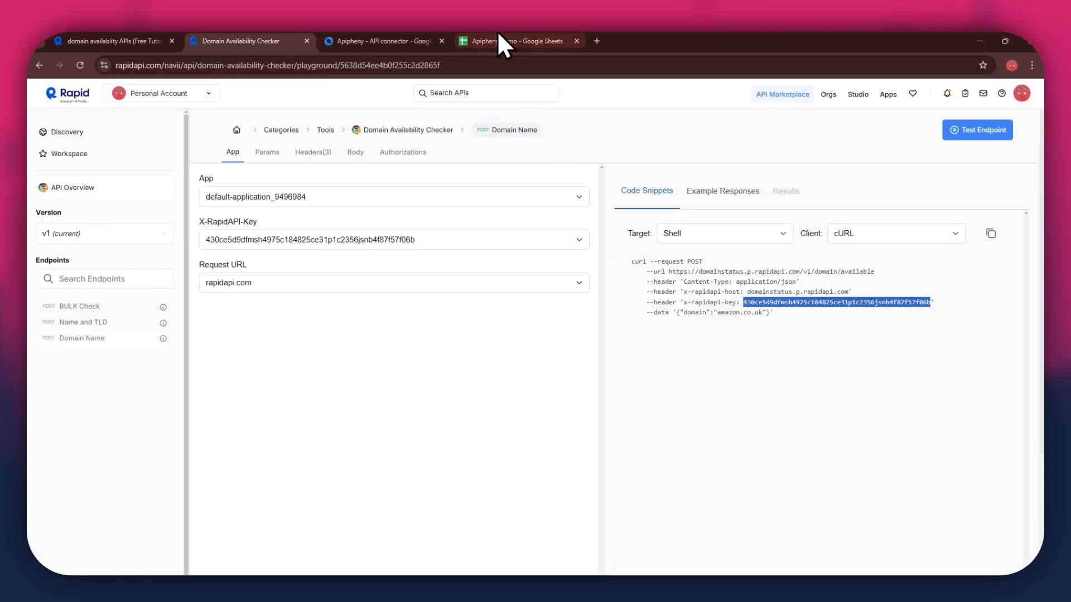
{"action": "left_click", "coordinate": [497, 41]}
{"action": "key", "text": "ctrl+v"}
Set the request method to POST and copy {"domain":"amazon.co.uk"} from the RapidAPI snippet into the request body
{"action": "left_click", "coordinate": [978, 175]}
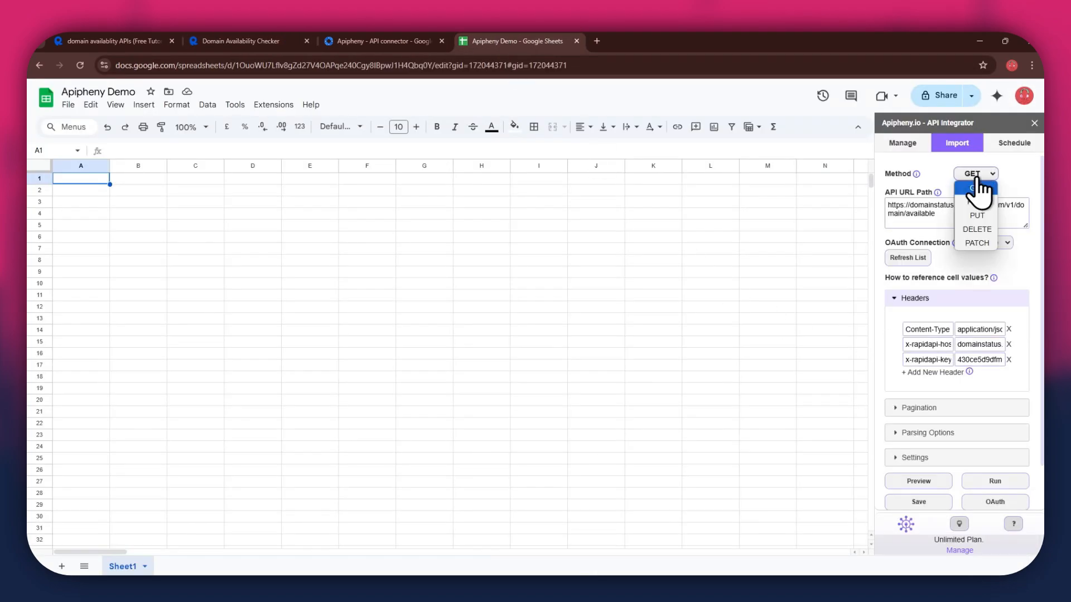
{"action": "left_click", "coordinate": [977, 202]}
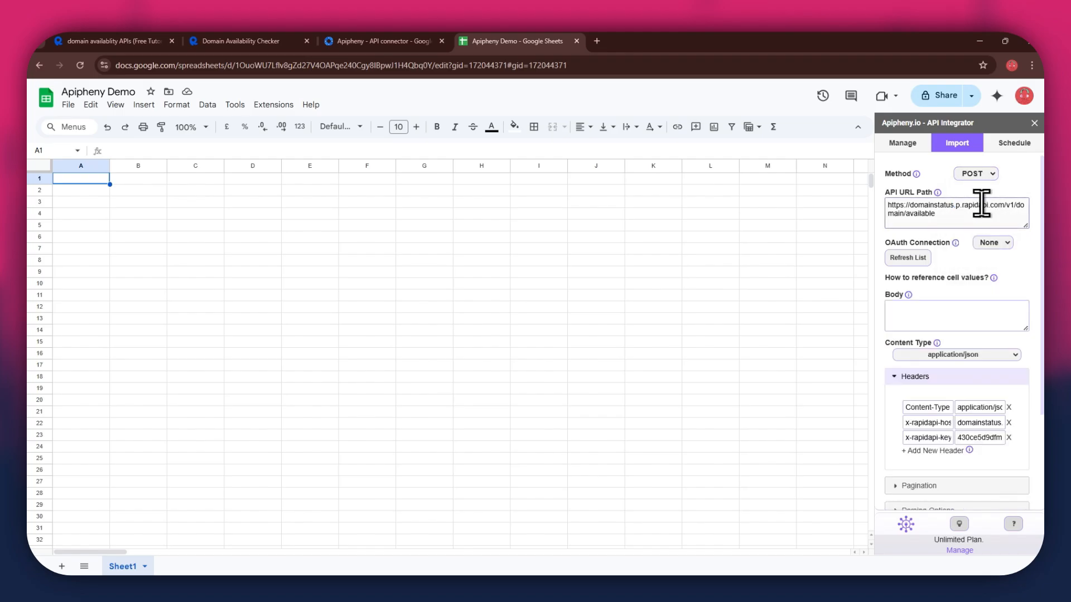
{"action": "left_click", "coordinate": [290, 48]}
{"action": "left_click_drag", "start_coordinate": [677, 316], "coordinate": [687, 319]}
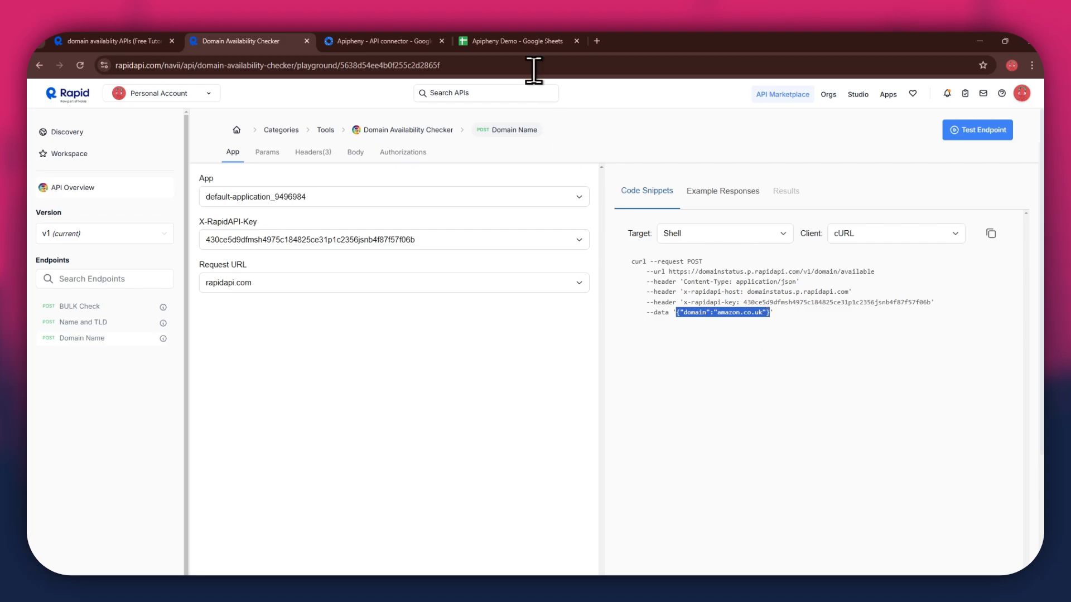
{"action": "left_click", "coordinate": [525, 41]}
{"action": "left_click", "coordinate": [906, 311]}
{"action": "key", "text": "ctrl+v"}
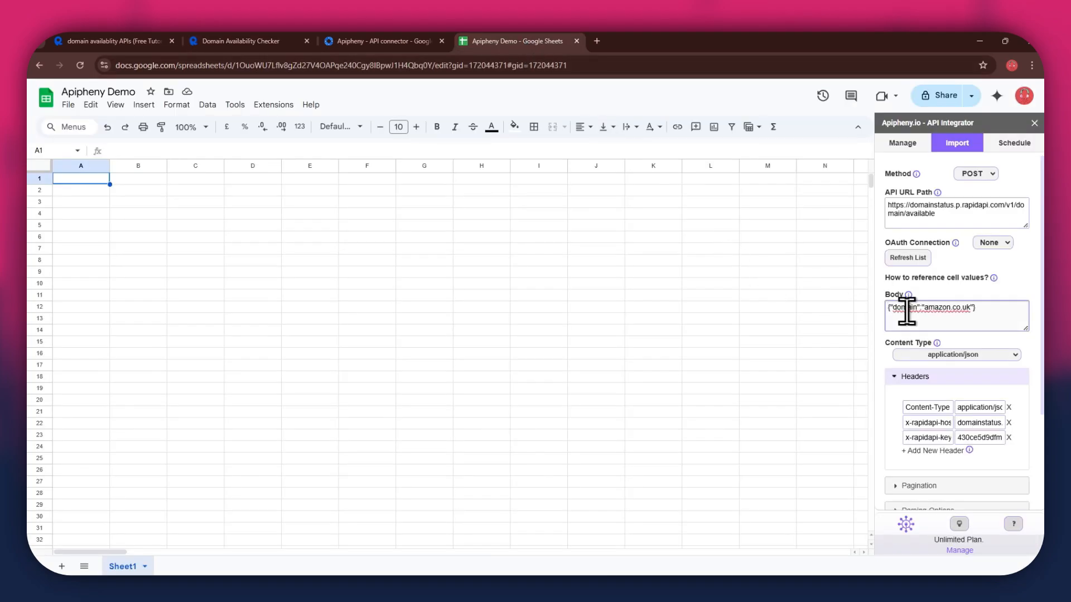
{"action": "scroll", "coordinate": [906, 311], "scroll_direction": "down", "scroll_amount": 3}
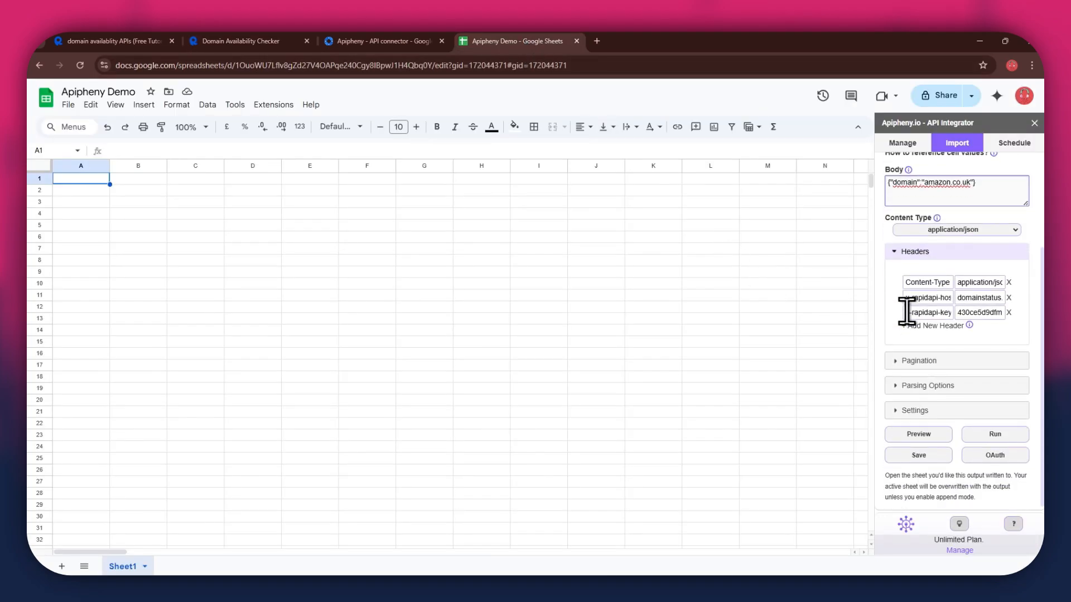
Run the API request for amazon.co.uk and accept overwriting Sheet1 with its results
{"action": "left_click", "coordinate": [974, 435]}
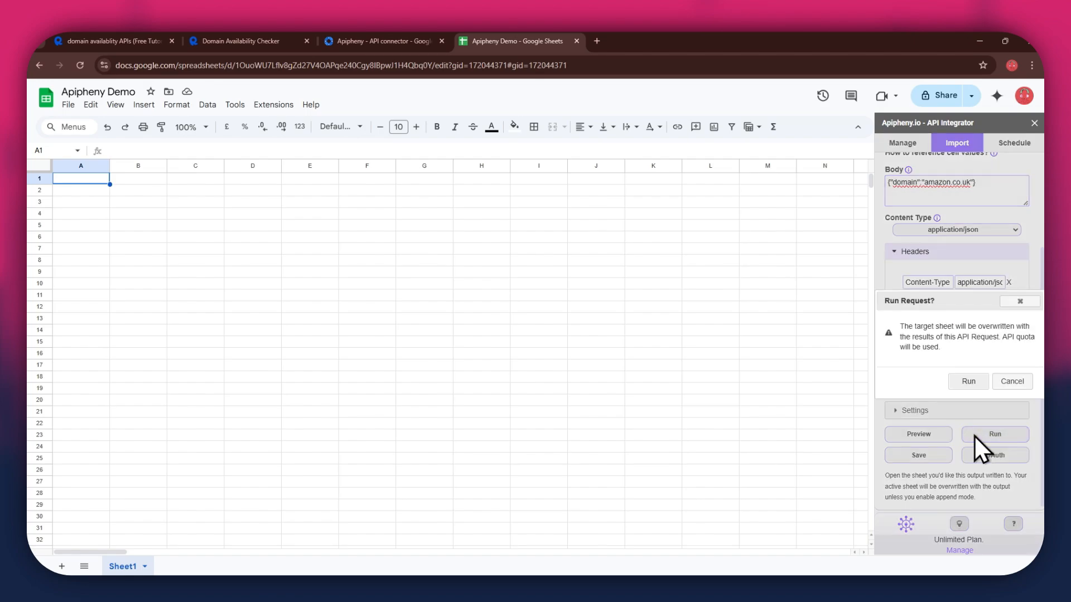
{"action": "left_click", "coordinate": [971, 383]}
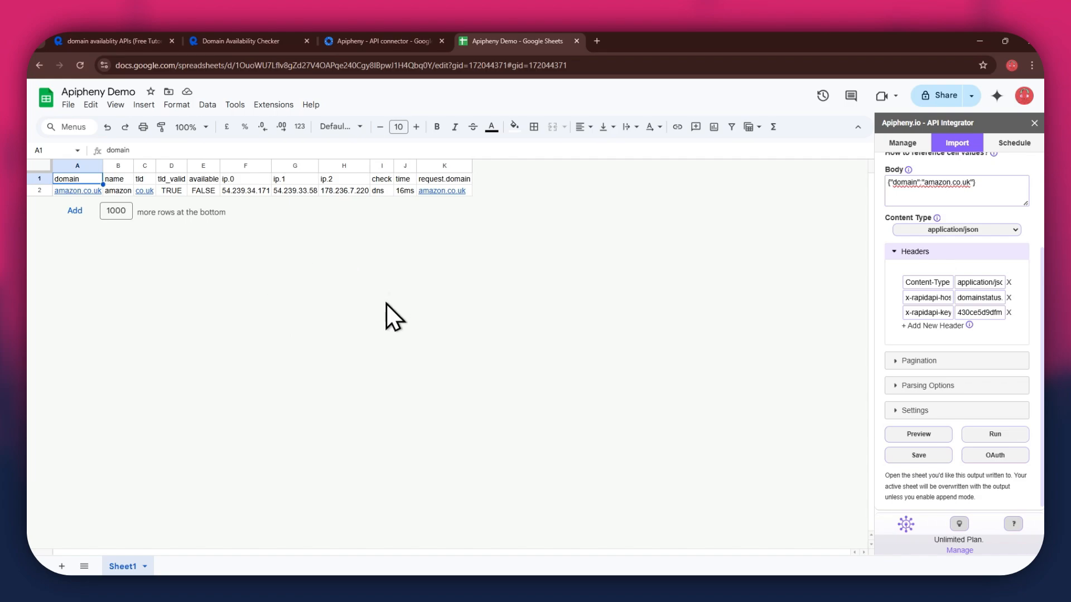
Change the domain in the request body to facebook.com and run the request again, overwriting the sheet's results
{"action": "left_click_drag", "start_coordinate": [925, 183], "coordinate": [964, 183]}
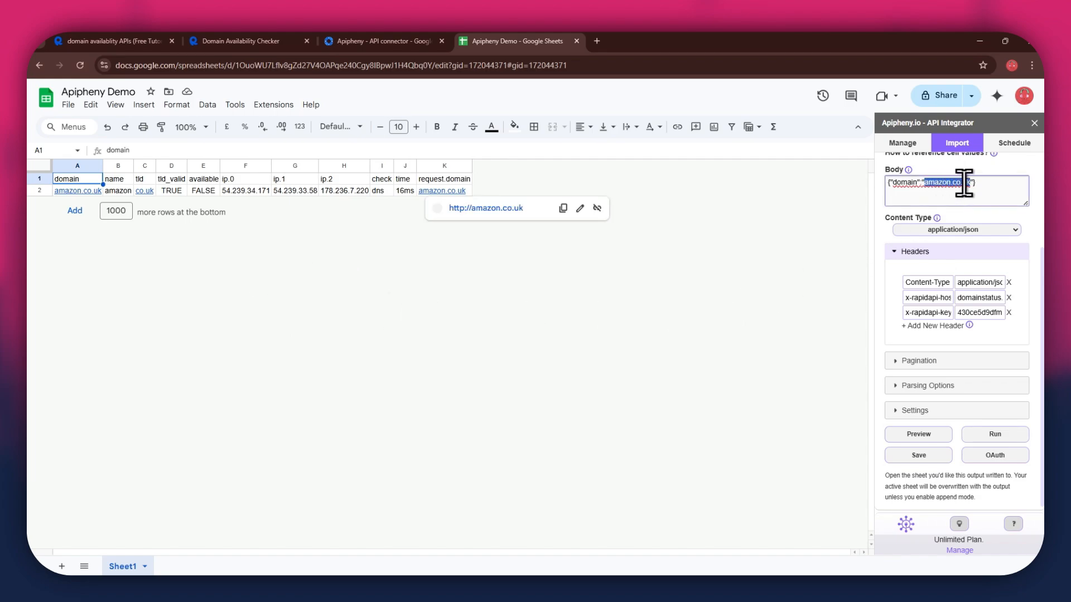
{"action": "type", "text": "facebook.c"}
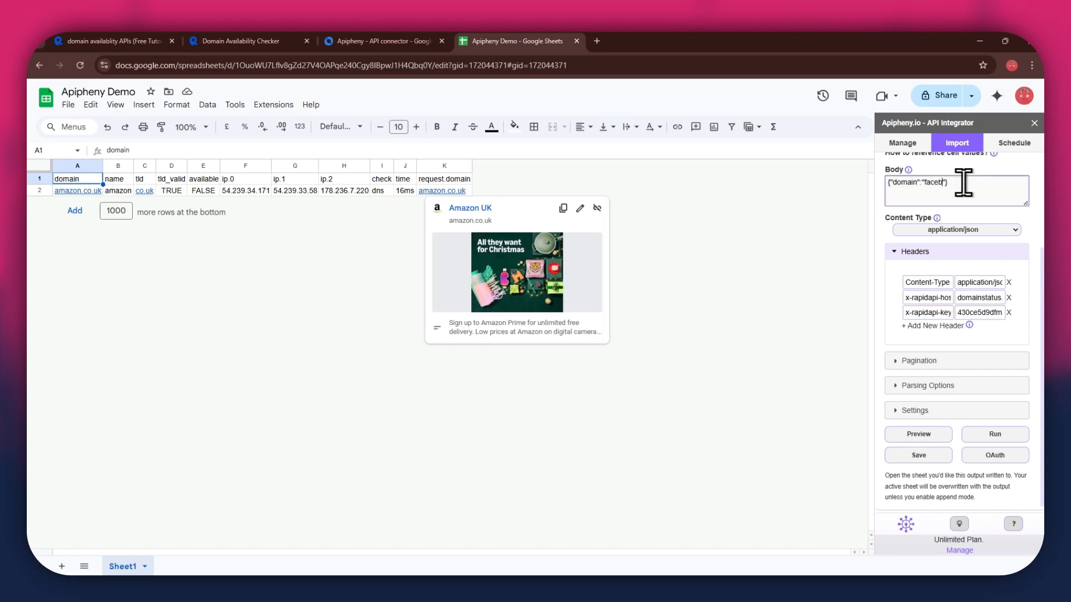
{"action": "type", "text": "om"}
{"action": "left_click", "coordinate": [999, 434]}
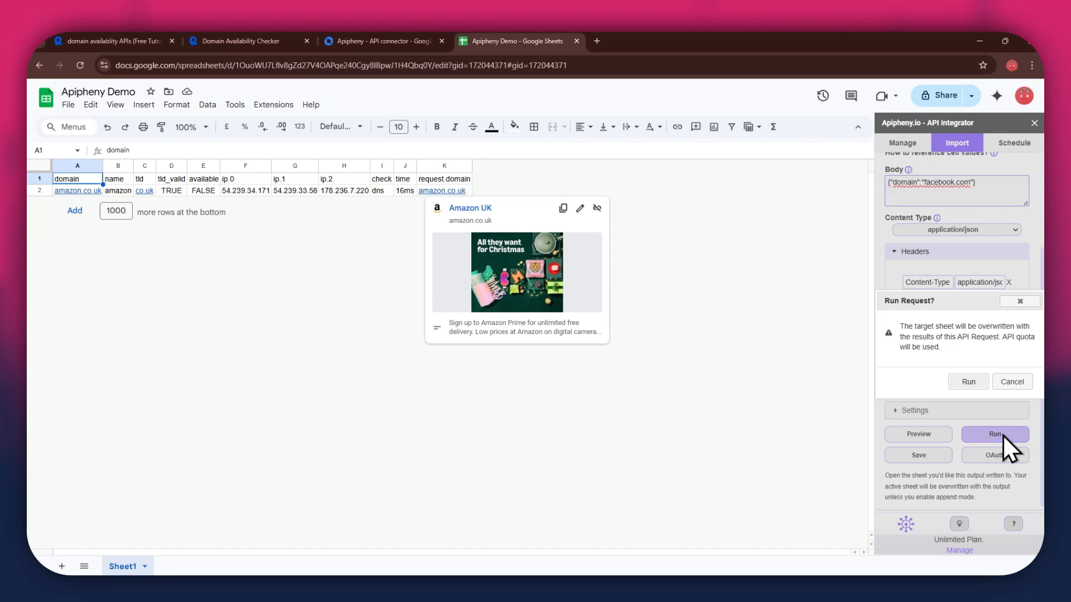
{"action": "left_click", "coordinate": [982, 387]}
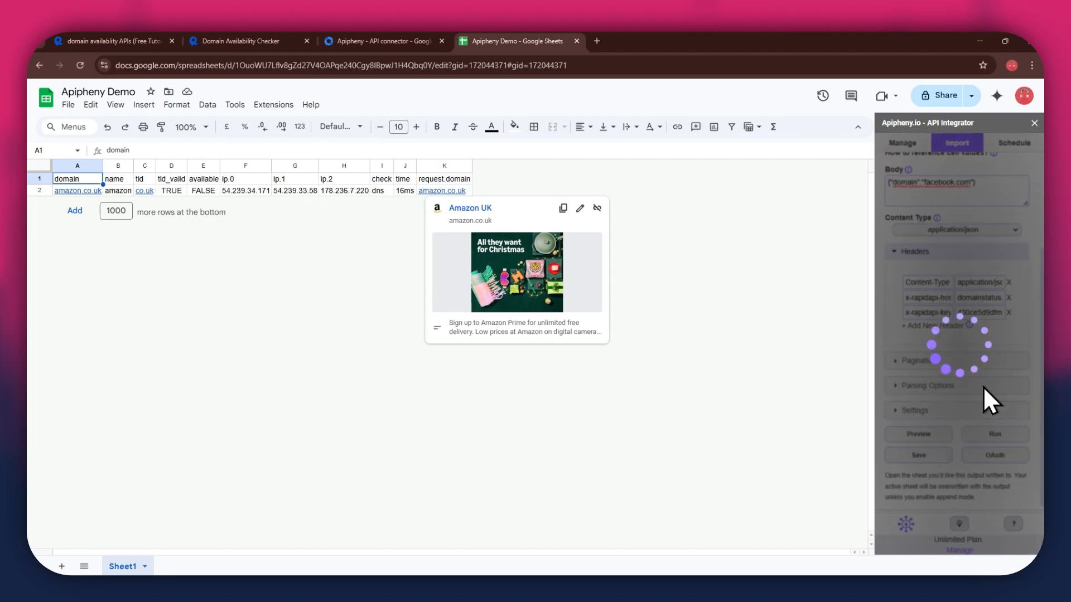